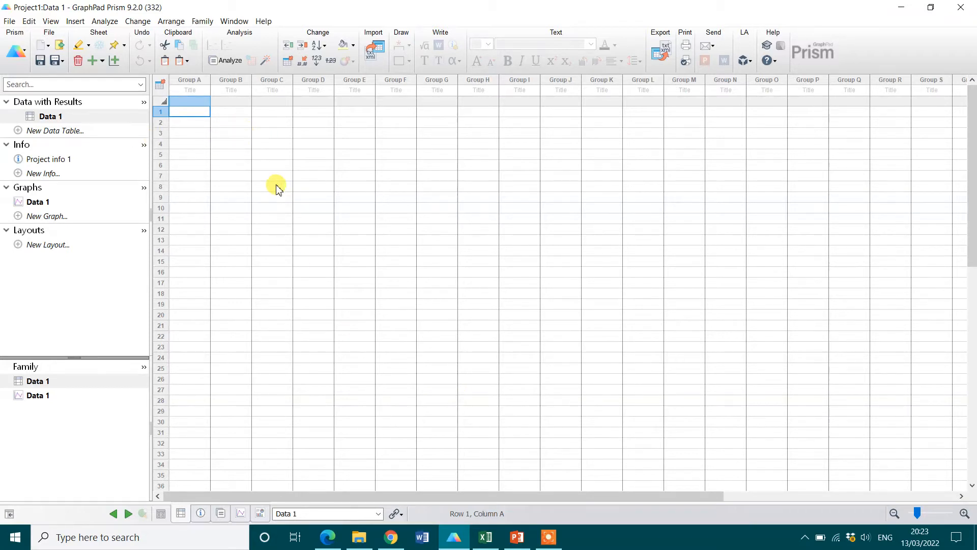
Switch to Excel and copy the EAST, WEST and SOUTH columns of the Oneway workbook
click(488, 539)
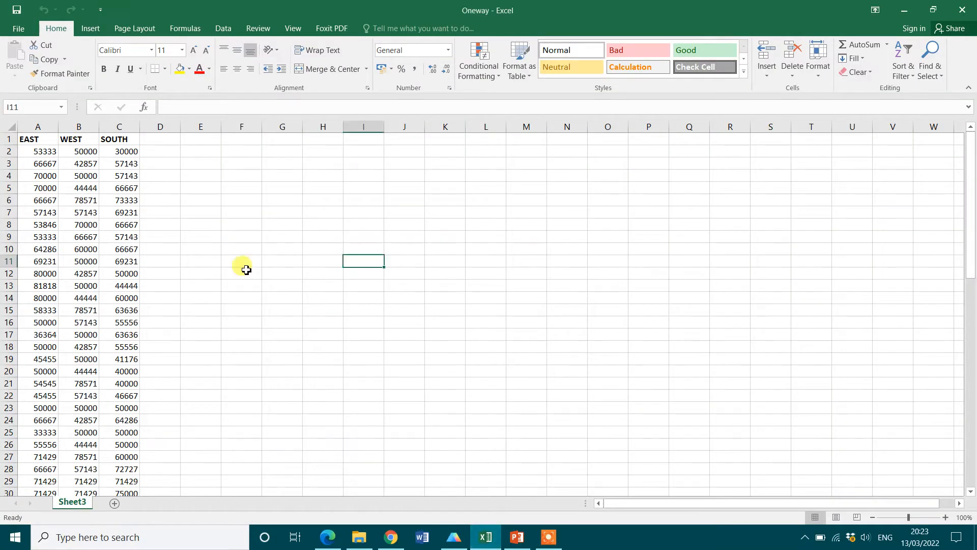
click(29, 131)
drag(30, 131, 115, 128)
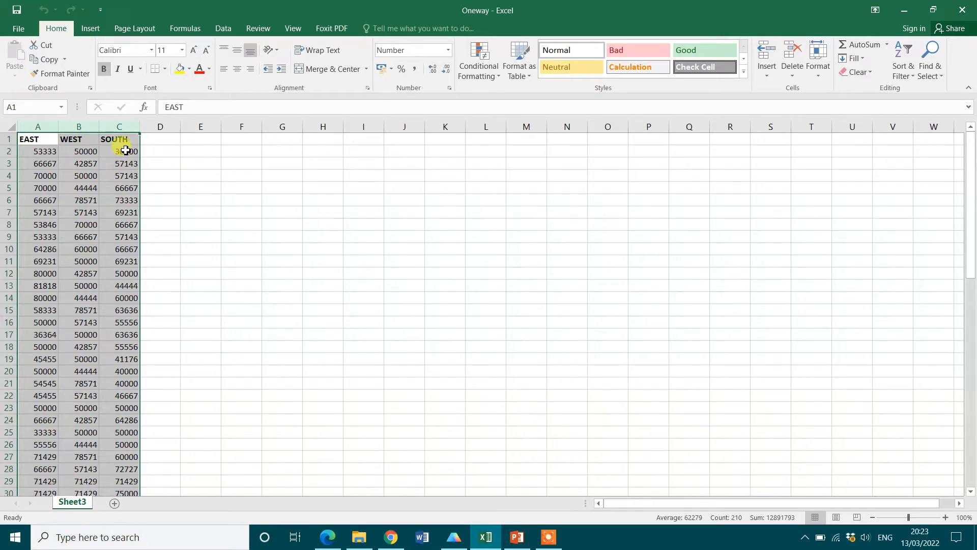
right_click(40, 147)
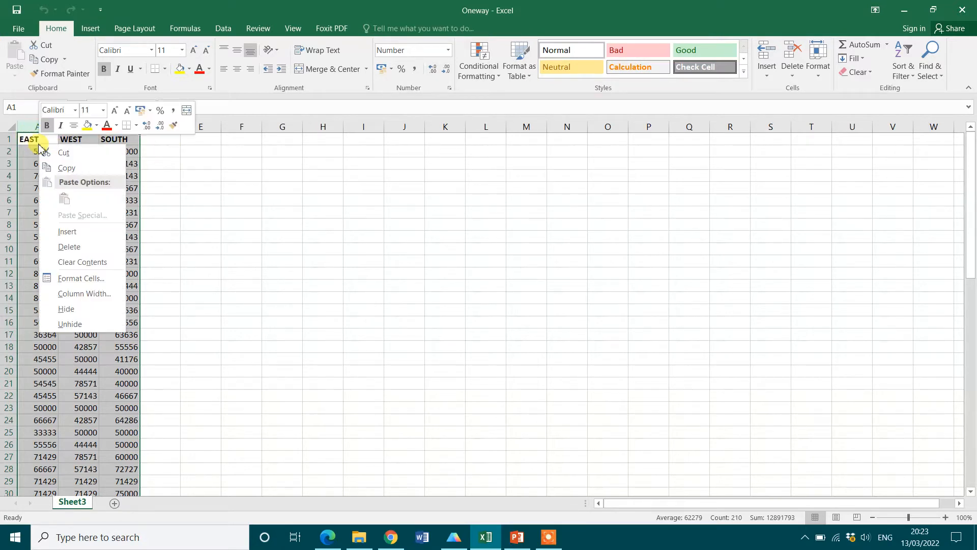
click(69, 167)
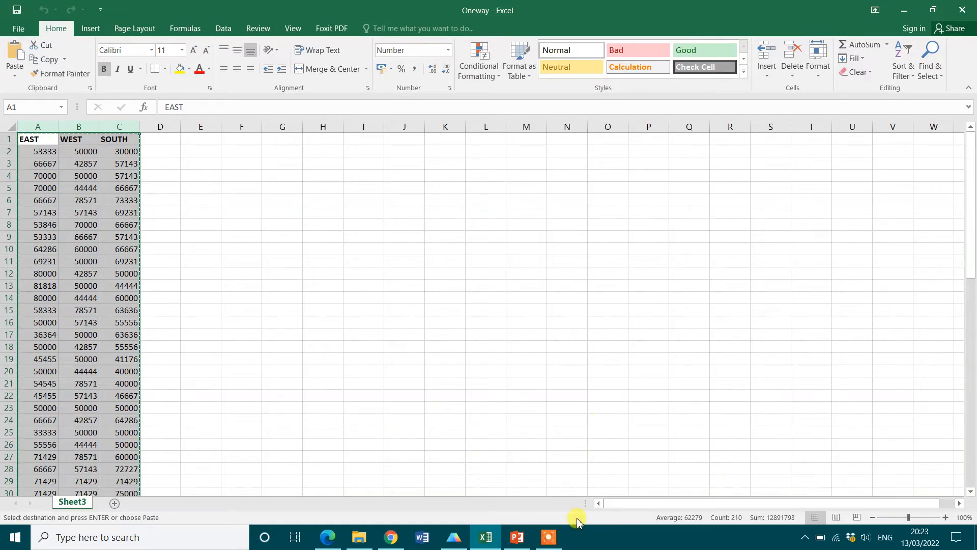
Switch to GraphPad Prism and paste the copied data into the Data 1 table, starting at the Group A title cell
click(450, 537)
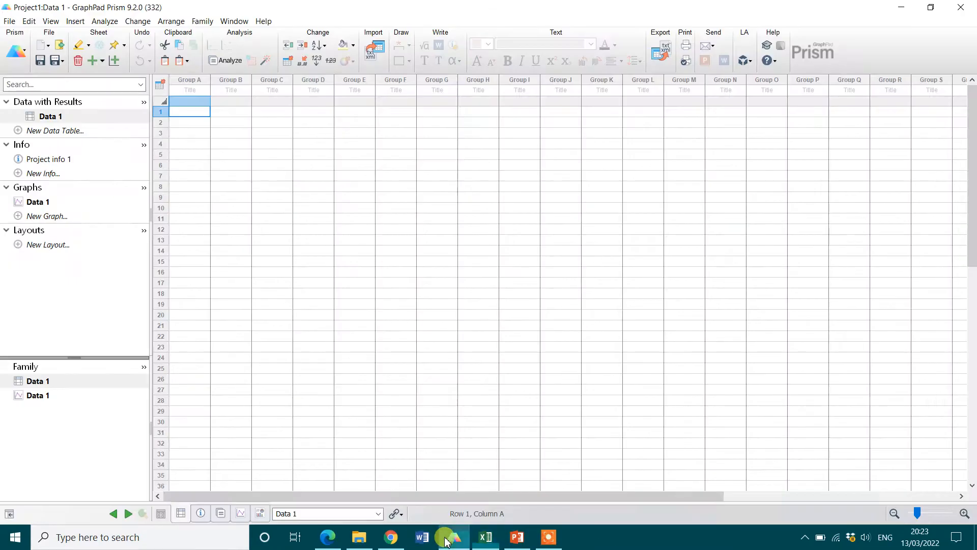
right_click(191, 94)
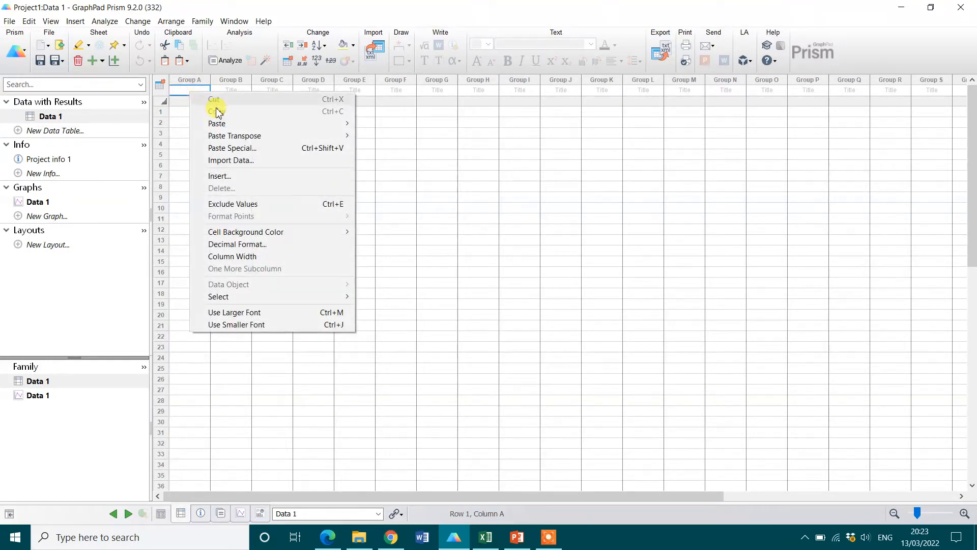
mouse_move(229, 124)
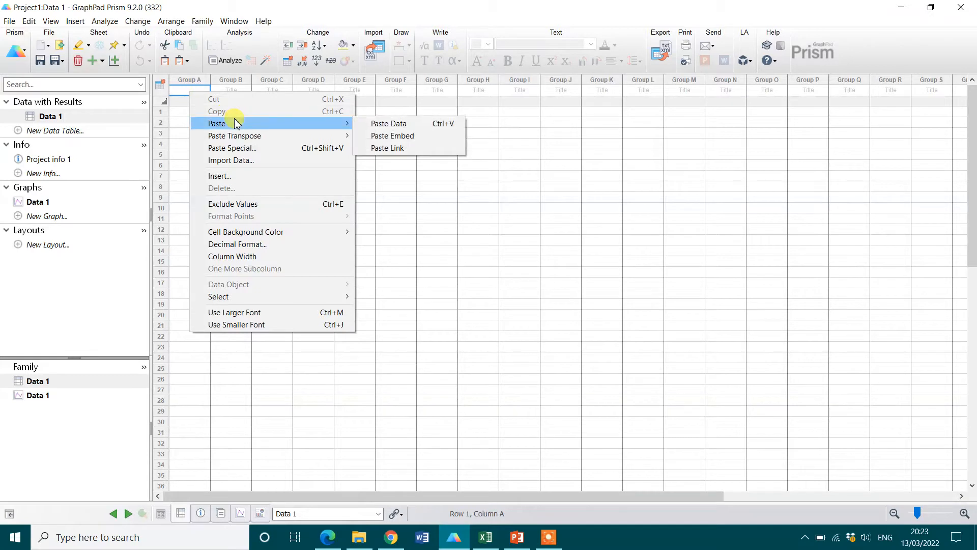
click(417, 127)
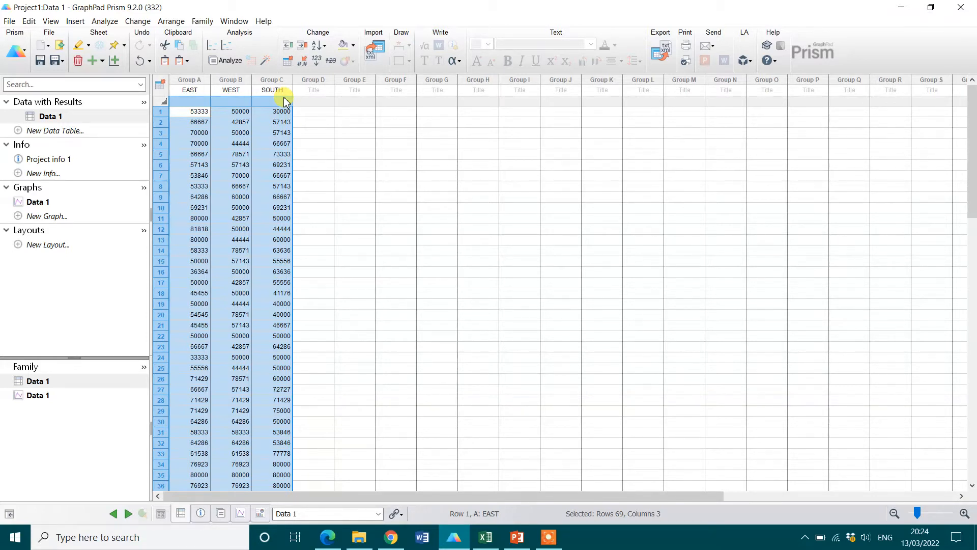
click(317, 115)
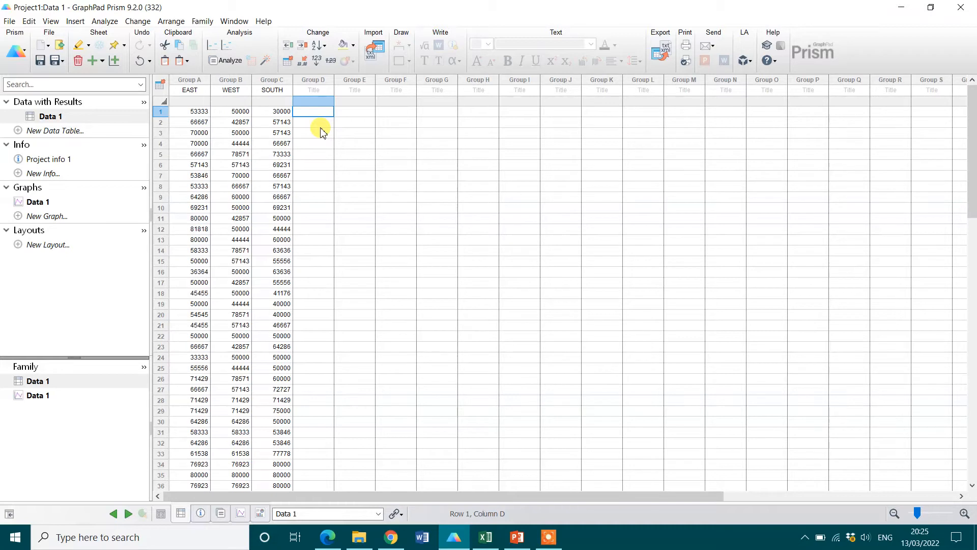
Start a one-way ANOVA on the Data 1 table with the EAST, WEST and SOUTH data sets all included
click(231, 62)
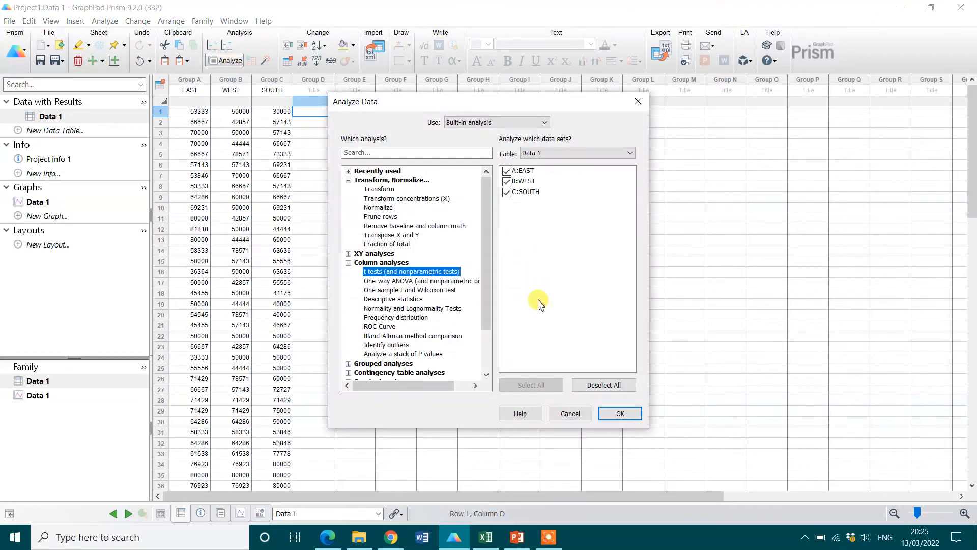
click(575, 415)
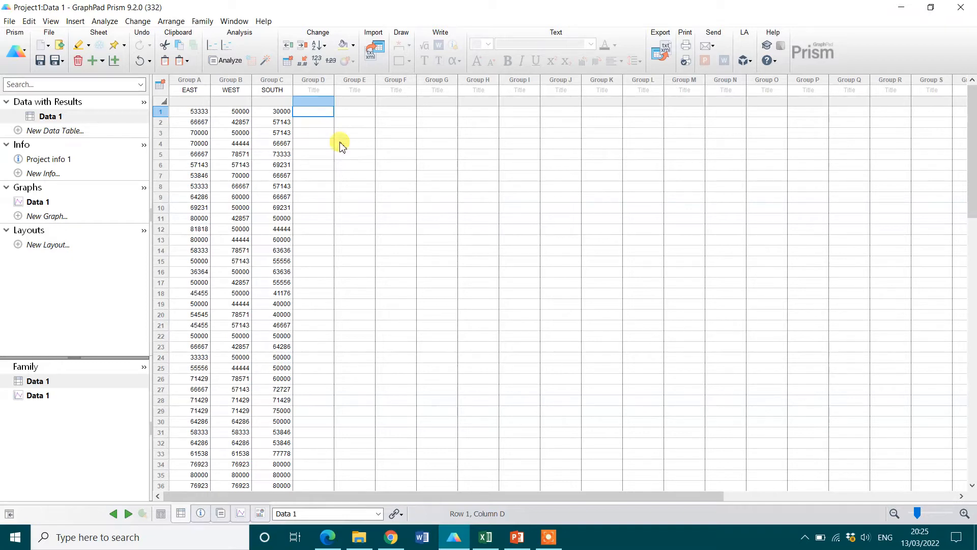
click(231, 59)
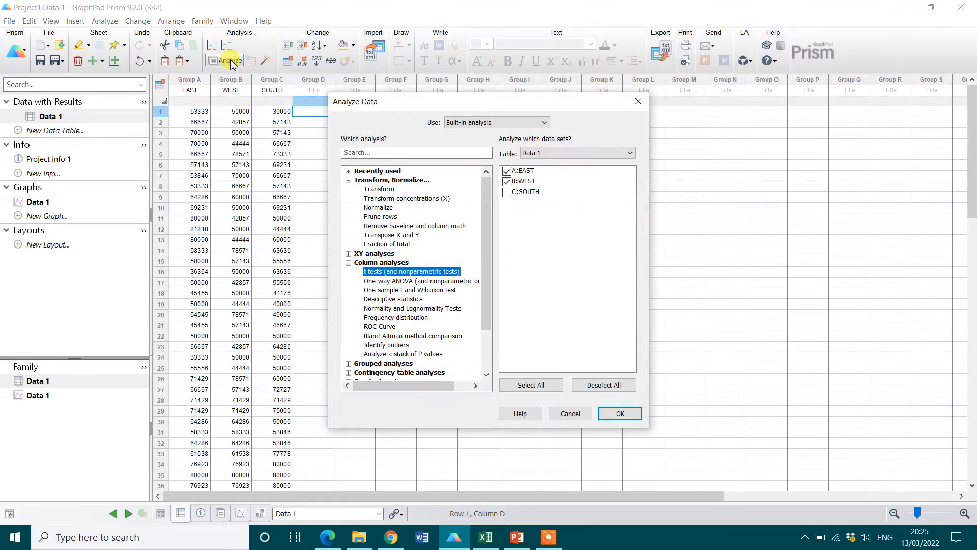
click(507, 192)
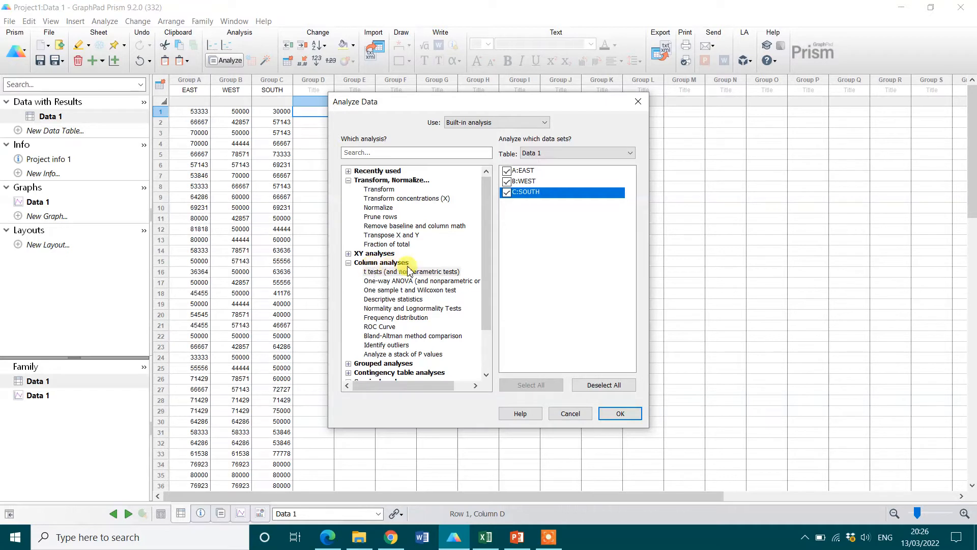
click(383, 282)
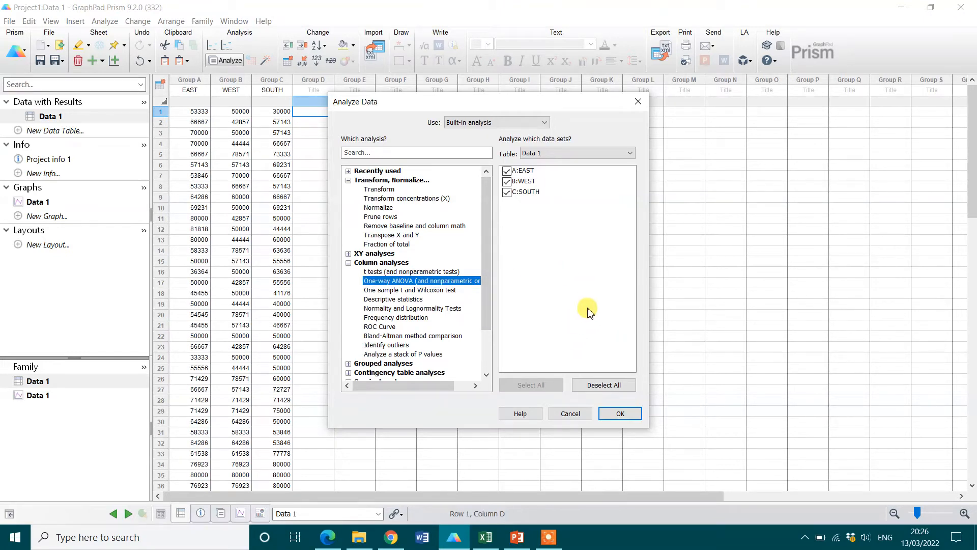
click(622, 413)
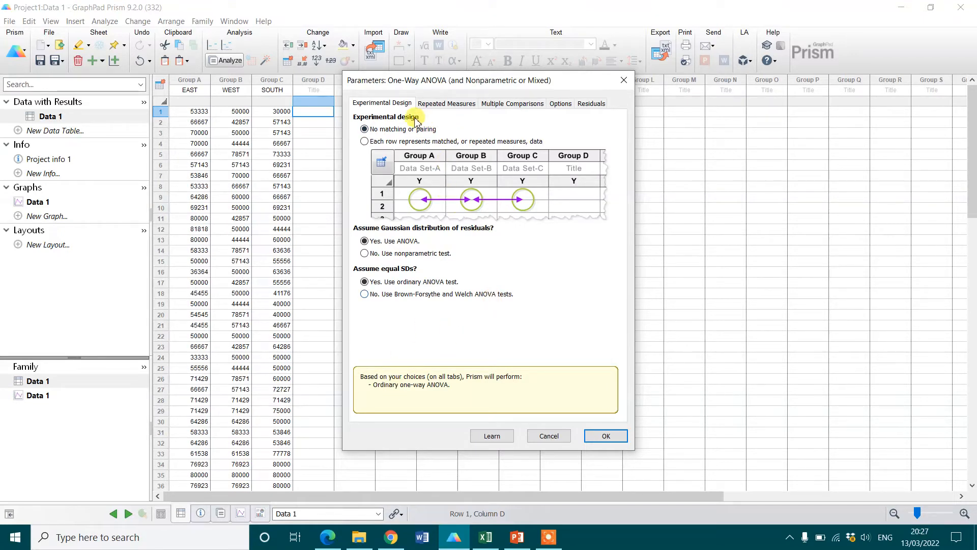
Compare each column mean with every other column using the Tukey test, and run the ordinary ANOVA with no matching or pairing
click(504, 109)
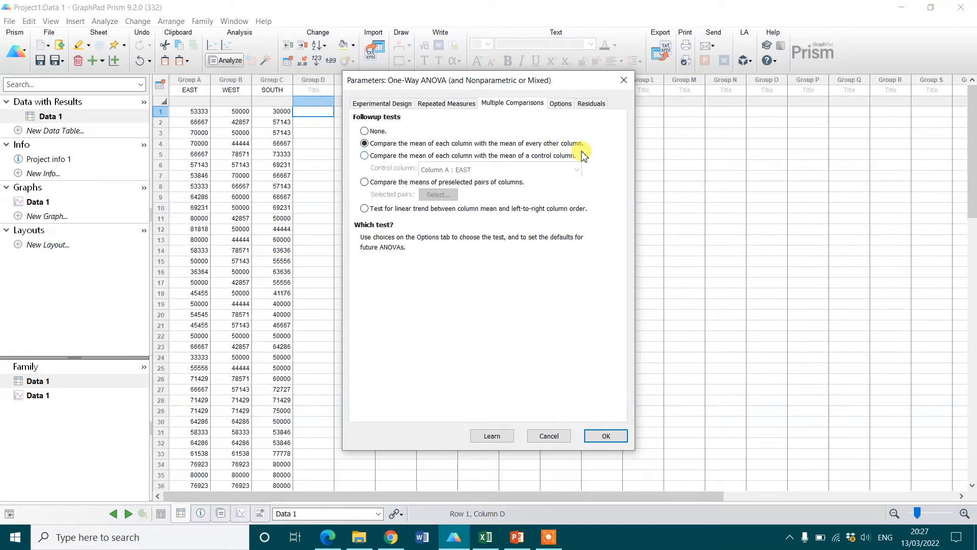
click(565, 104)
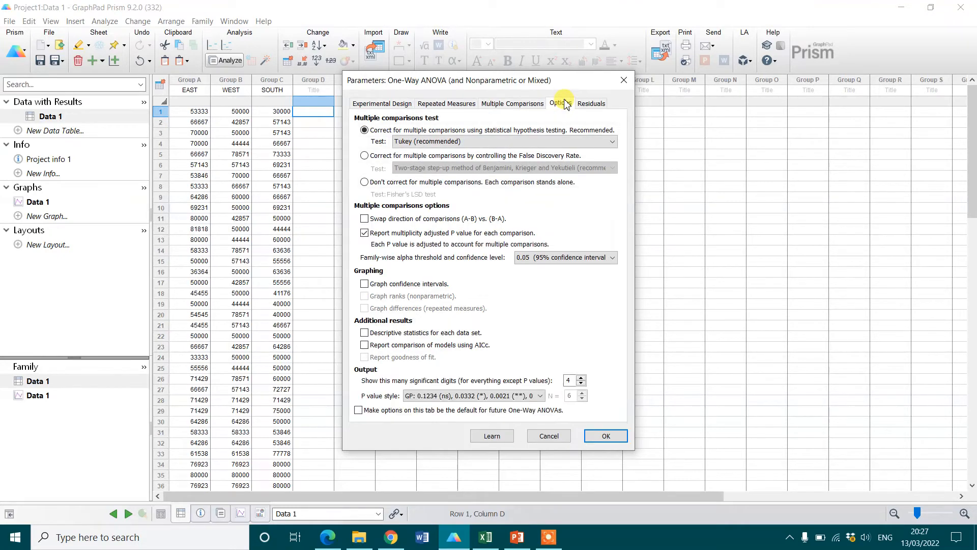
click(441, 142)
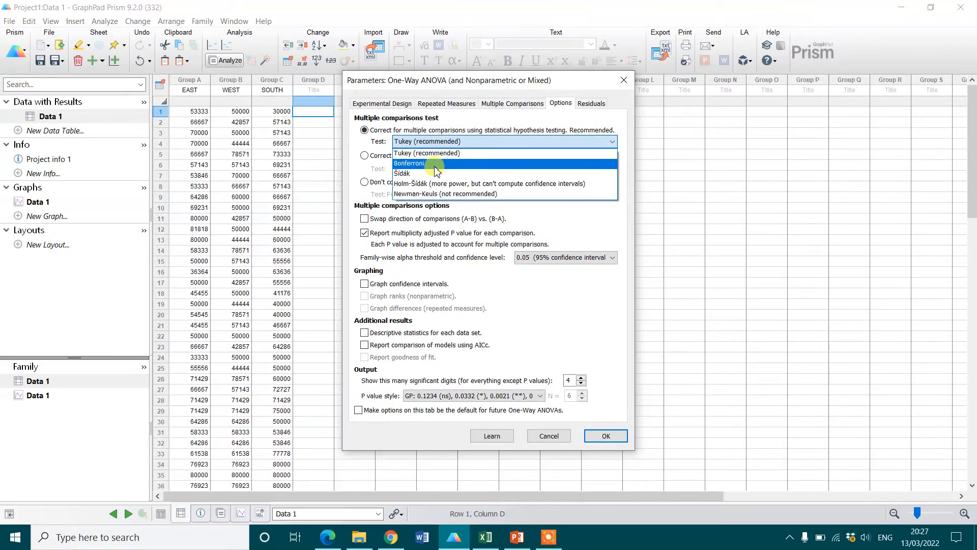
click(415, 155)
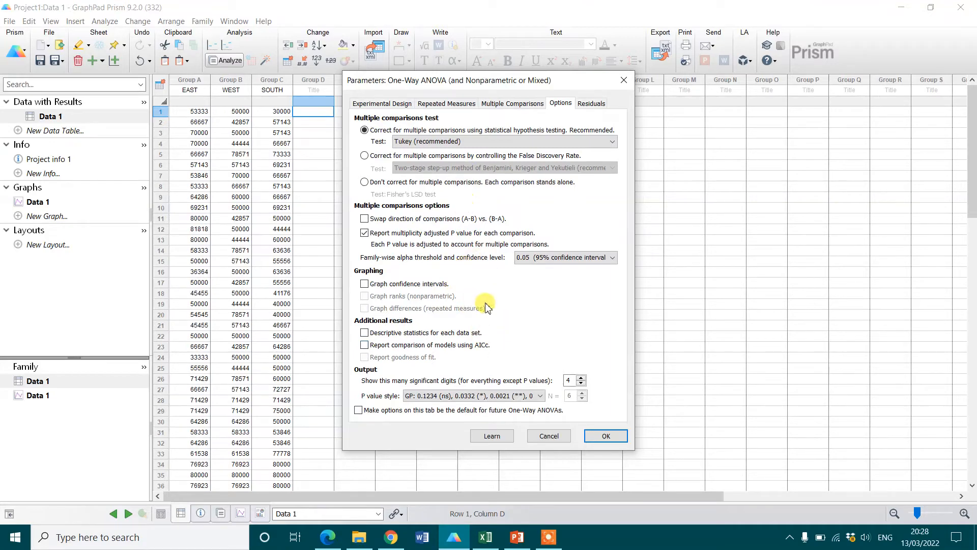
click(585, 105)
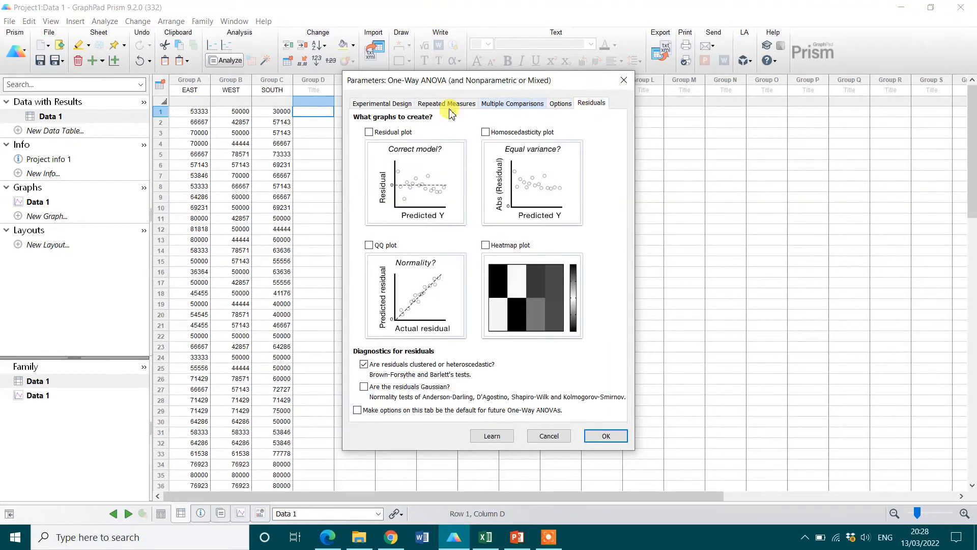
click(372, 106)
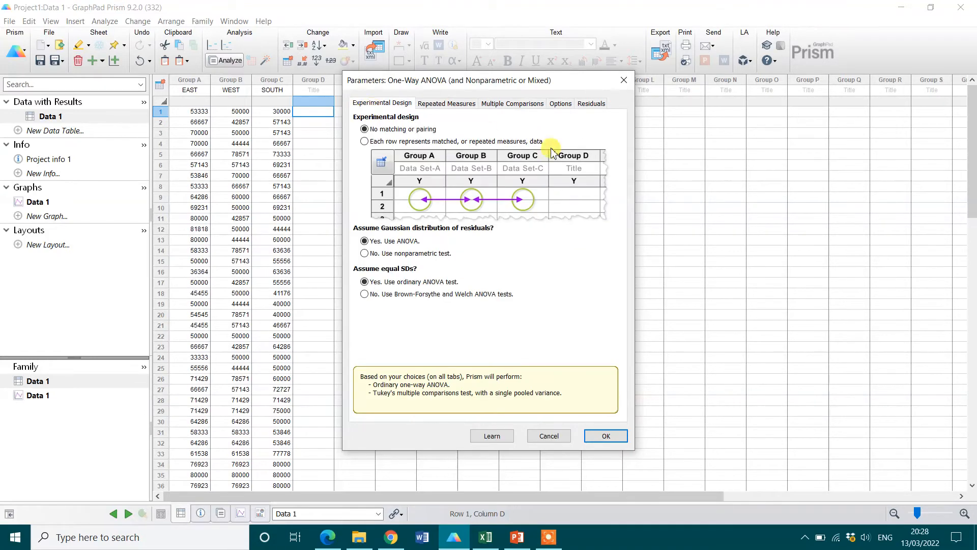
click(617, 436)
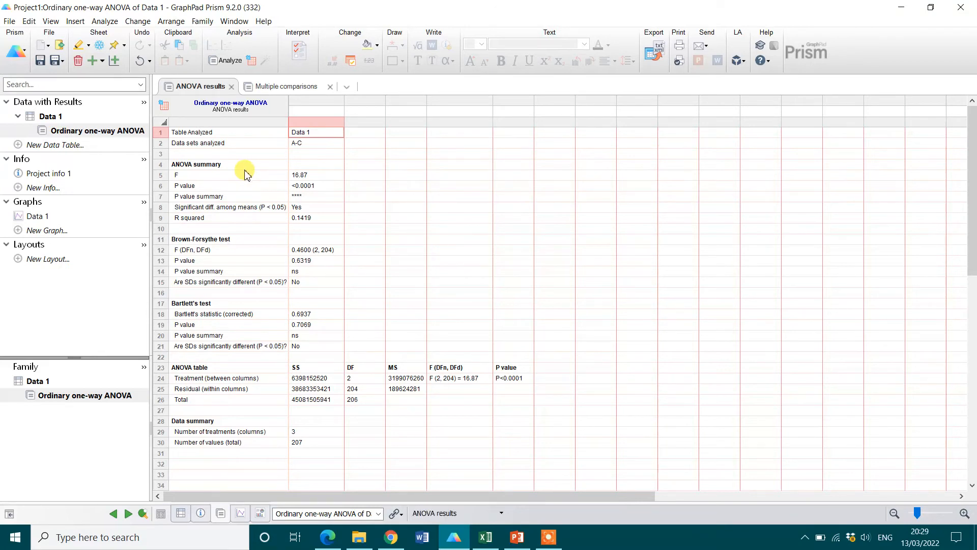
View the multiple comparisons results and create a Data 1 column bar graph plotting mean with SD
click(266, 87)
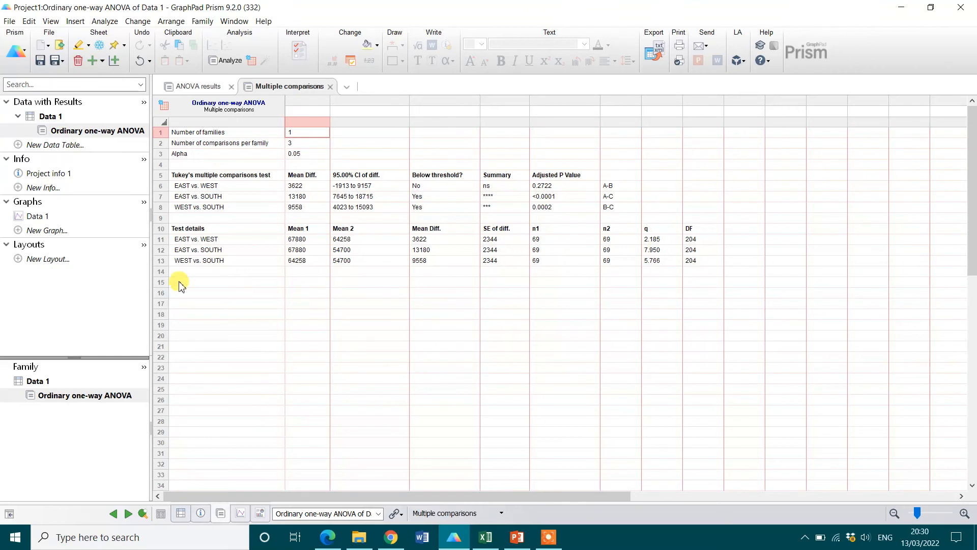
click(45, 218)
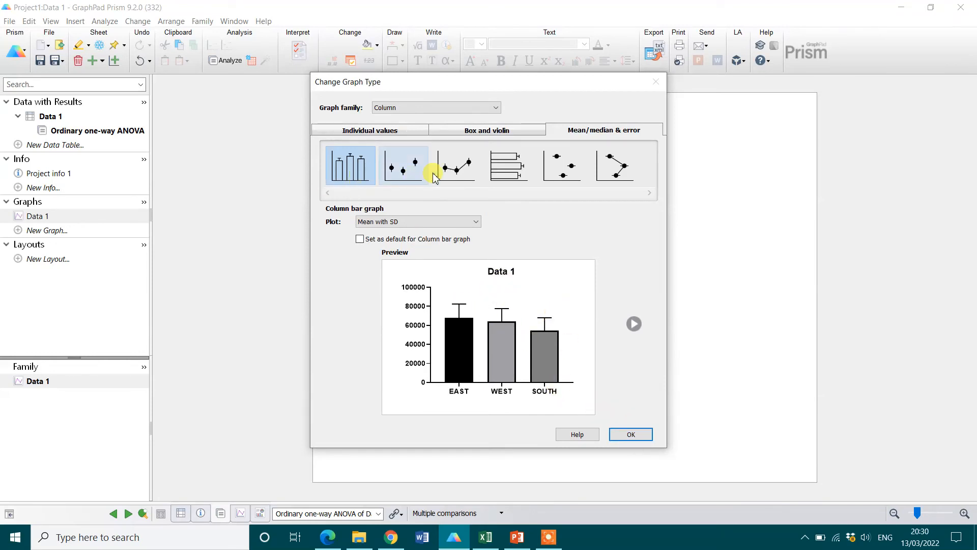
click(631, 434)
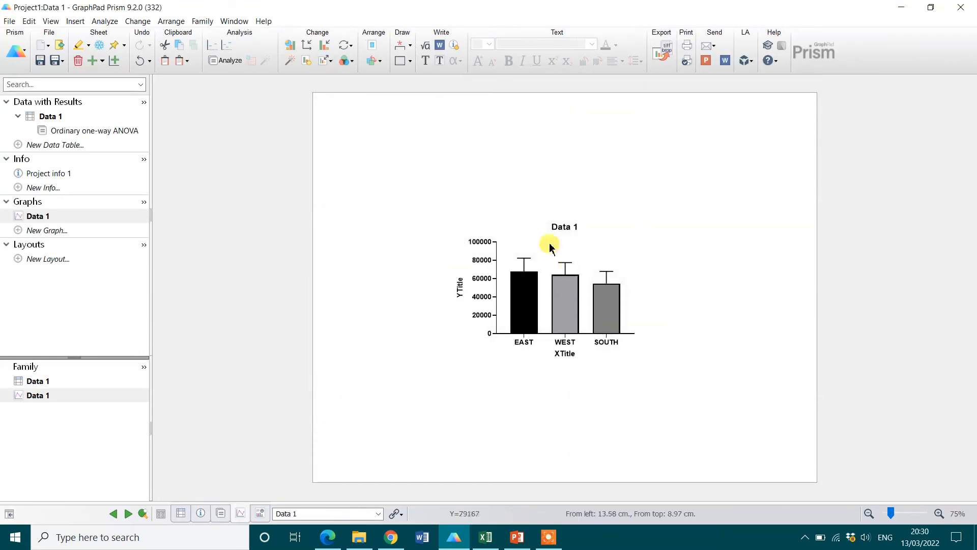
Shift the graph's Y-axis number labels slightly away from the axis and undo the move
click(477, 261)
click(472, 229)
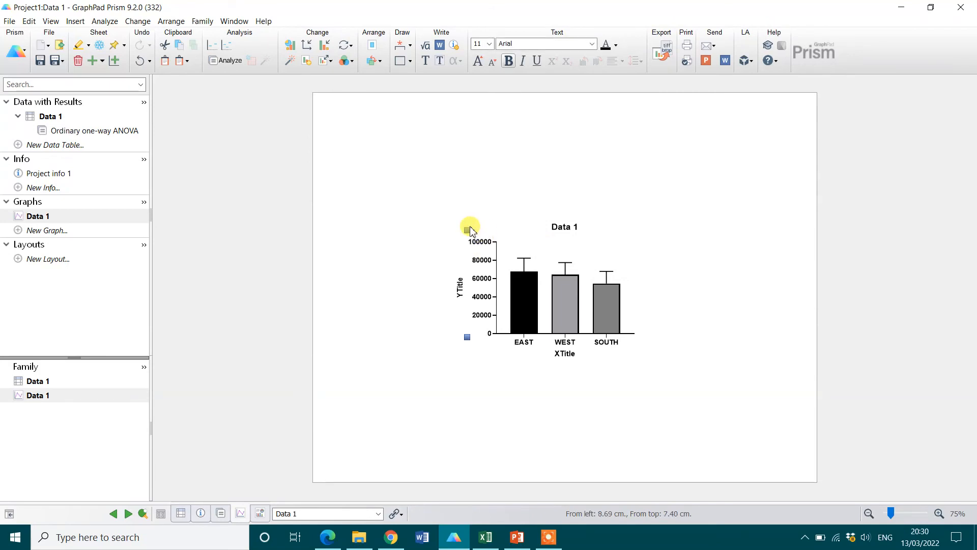
drag(467, 230, 459, 230)
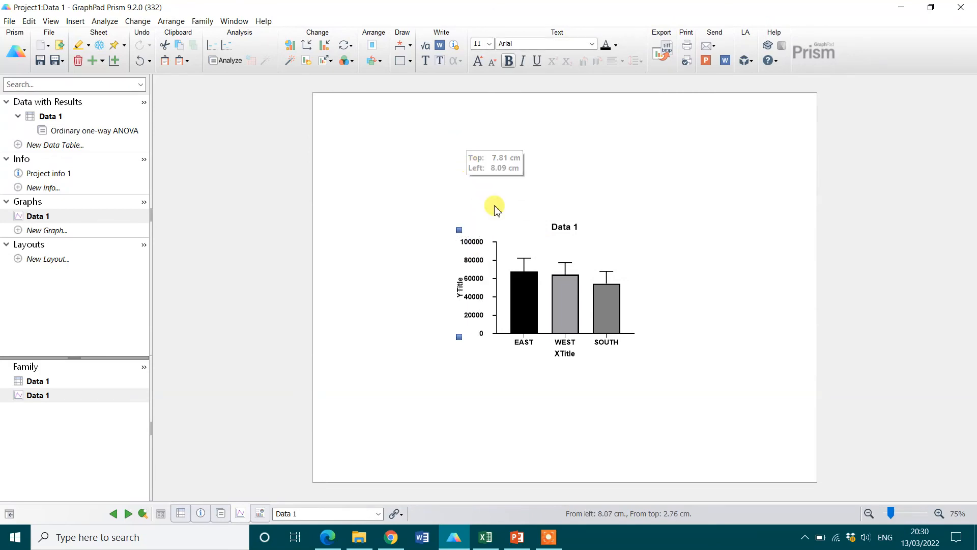
key(ctrl+z)
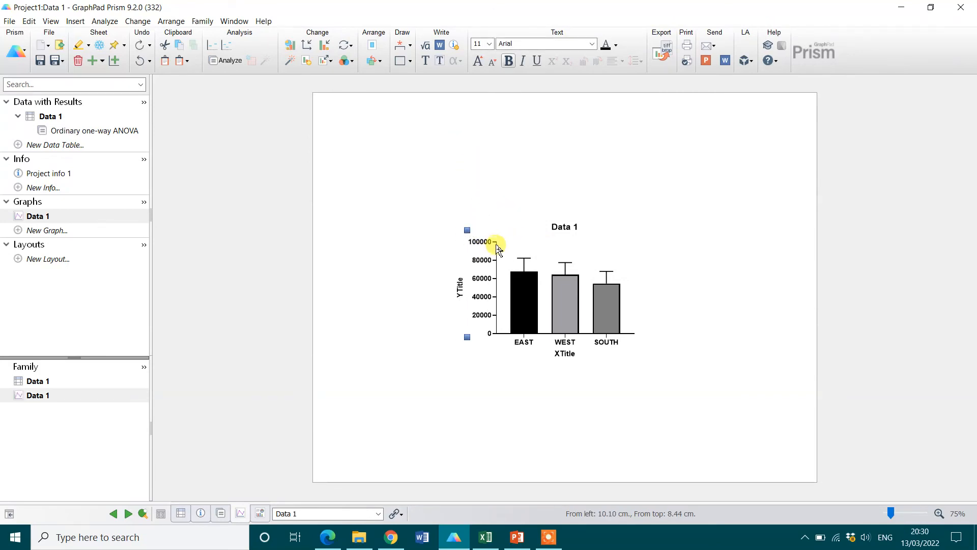
Enlarge the bar graph by lengthening its Y axis upward and extending its X axis outward
click(497, 241)
drag(495, 239, 495, 168)
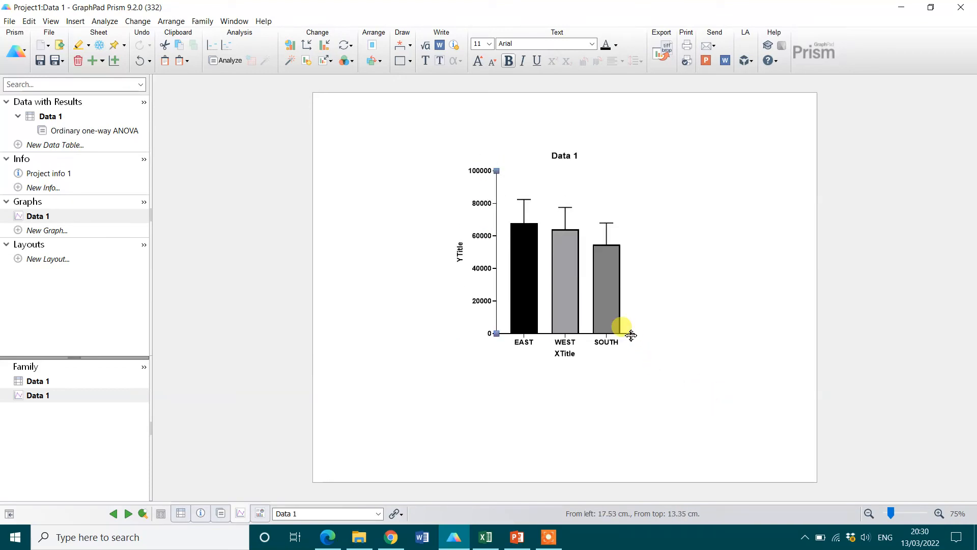
drag(634, 333, 707, 333)
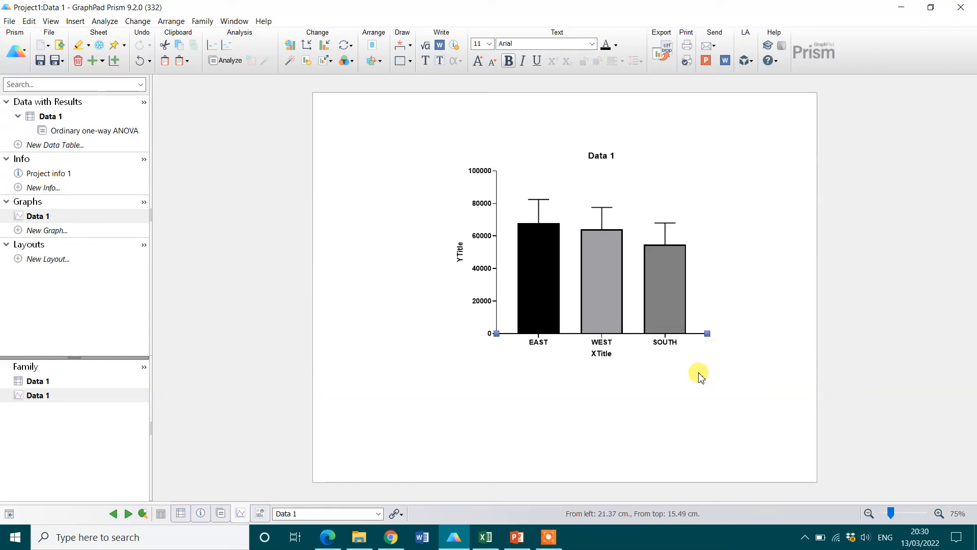
click(650, 373)
Add the pairwise comparison brackets with significance markers from the one-way ANOVA to the bar graph
mouse_move(531, 299)
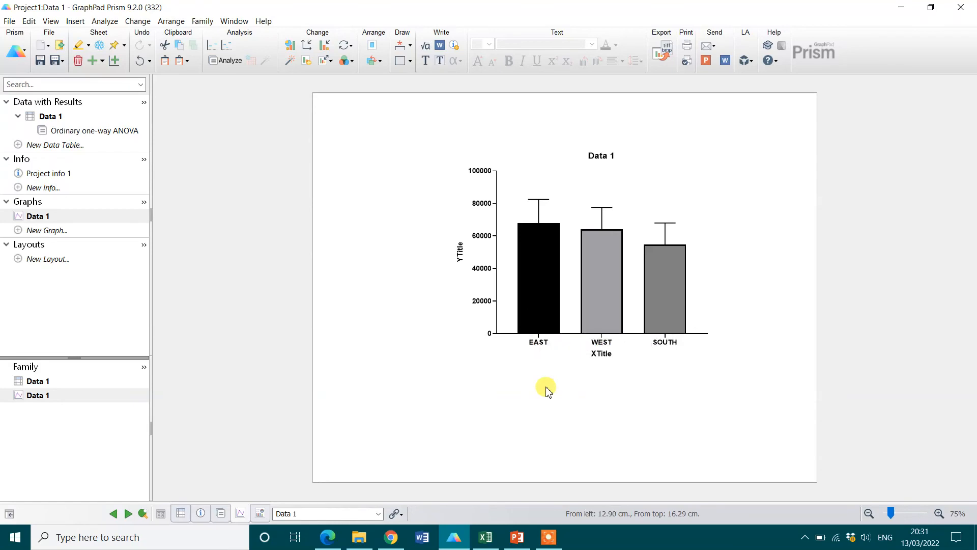
mouse_move(599, 297)
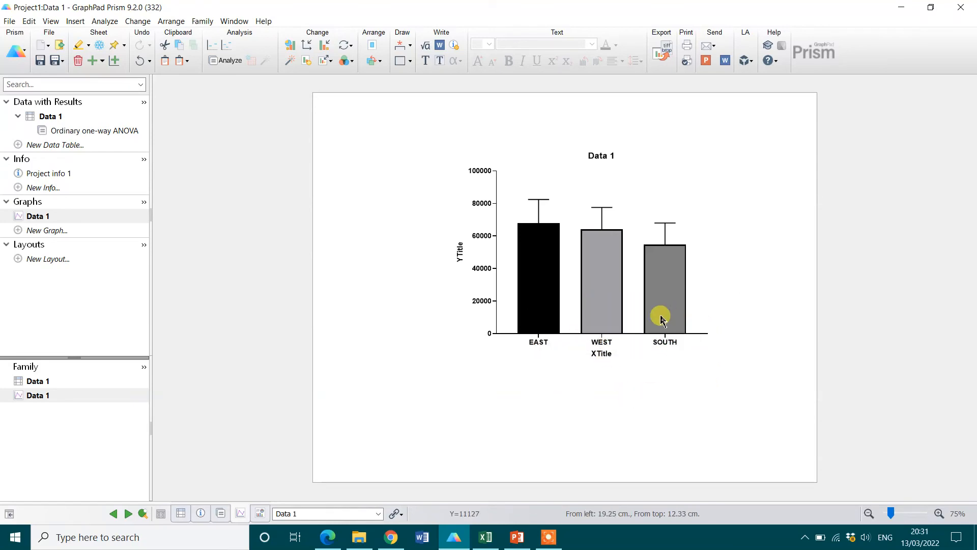
mouse_move(661, 319)
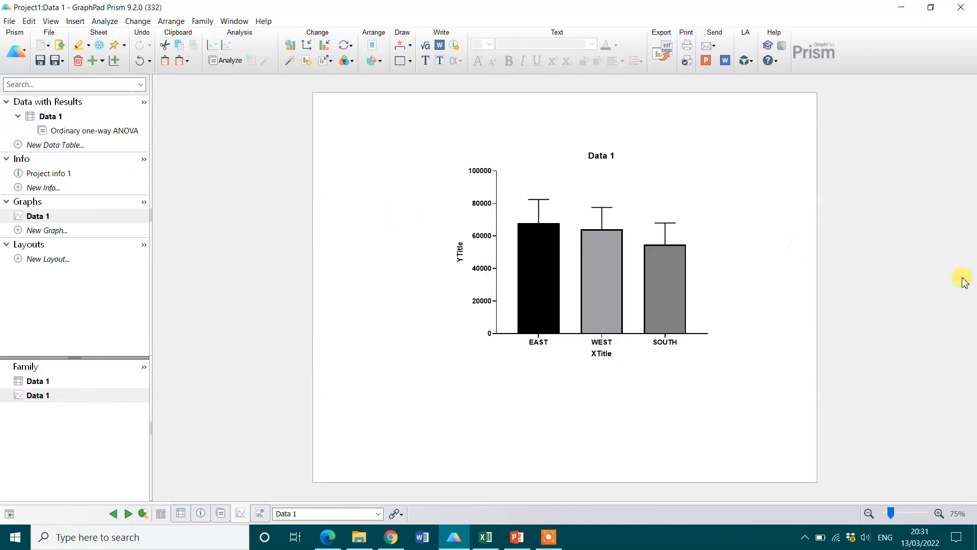
mouse_move(544, 246)
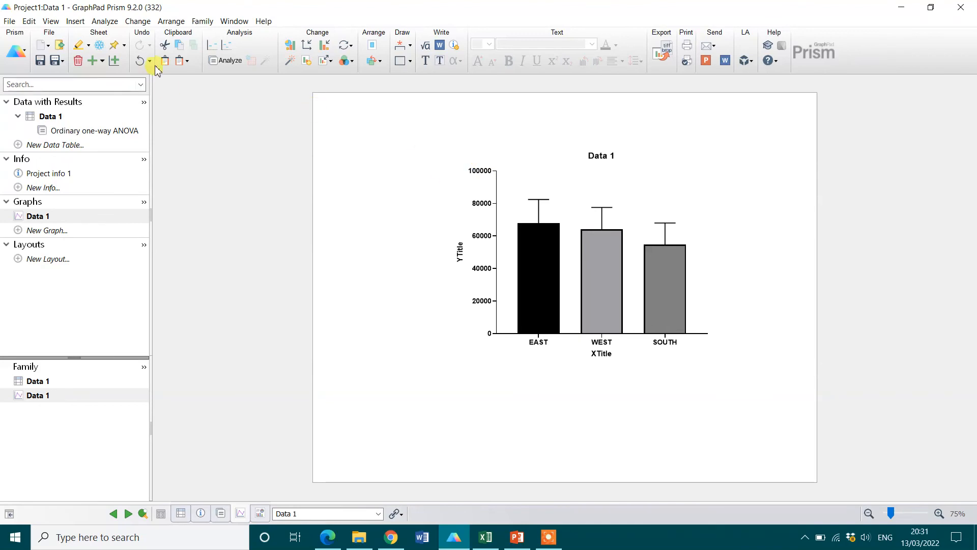
click(400, 49)
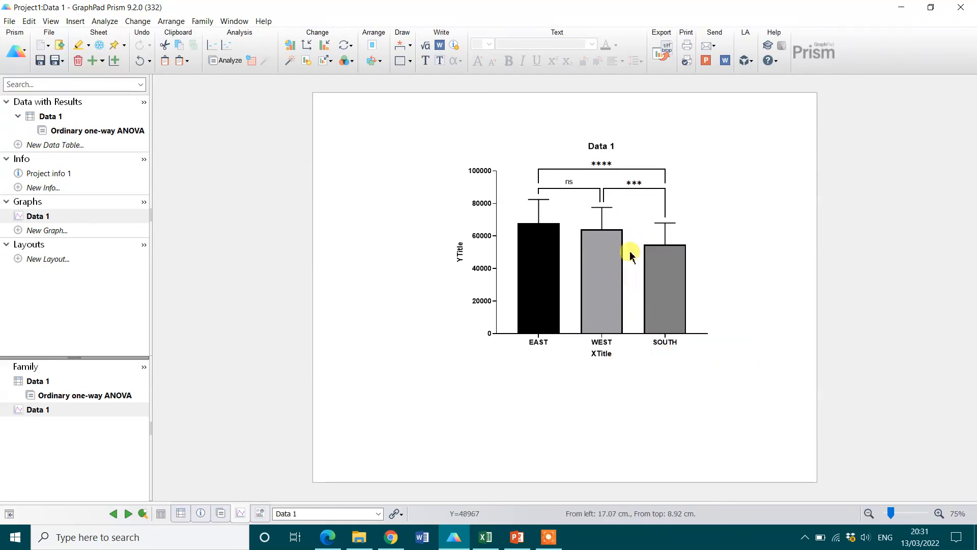
mouse_move(649, 299)
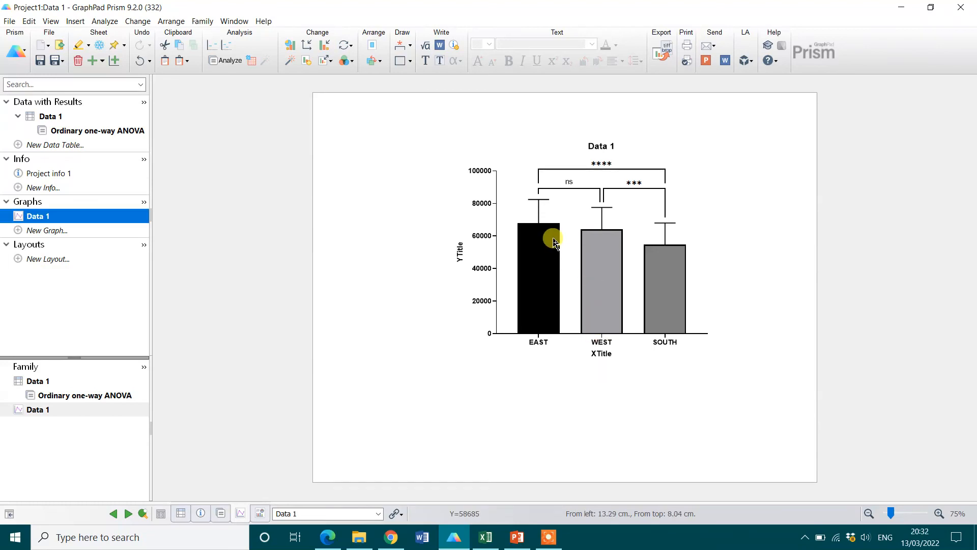
mouse_move(593, 270)
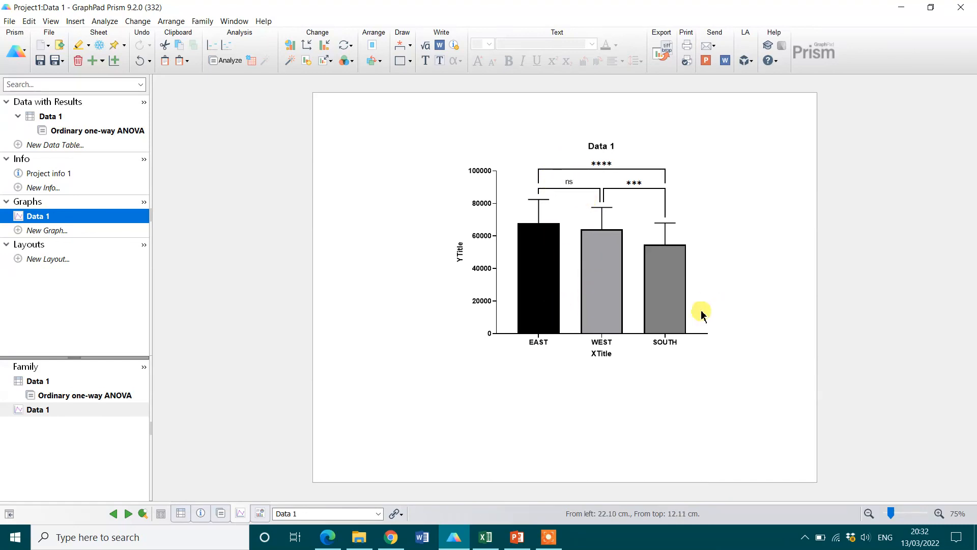
mouse_move(538, 218)
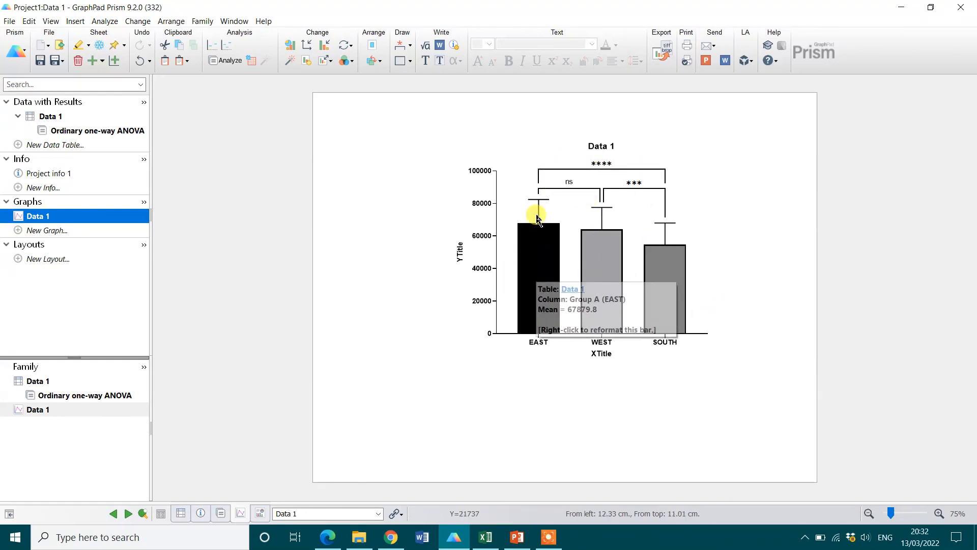